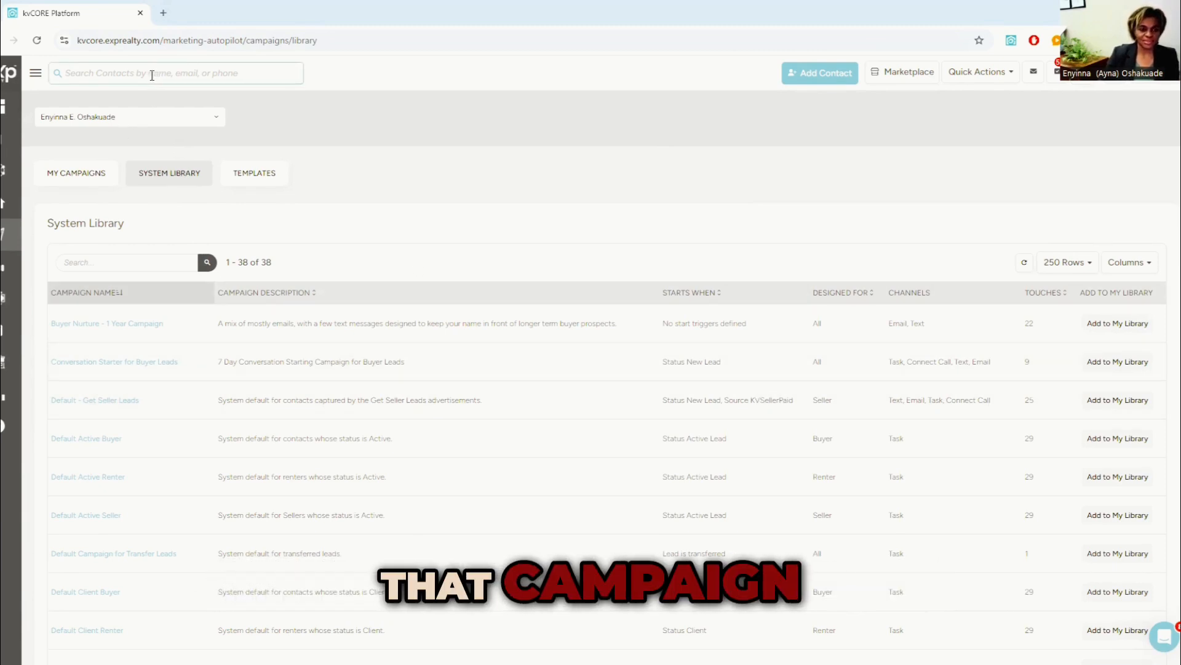
- Switch to My Campaigns and open the Buyer Nurture - 1 Year Campaign
click(124, 117)
click(93, 155)
click(77, 185)
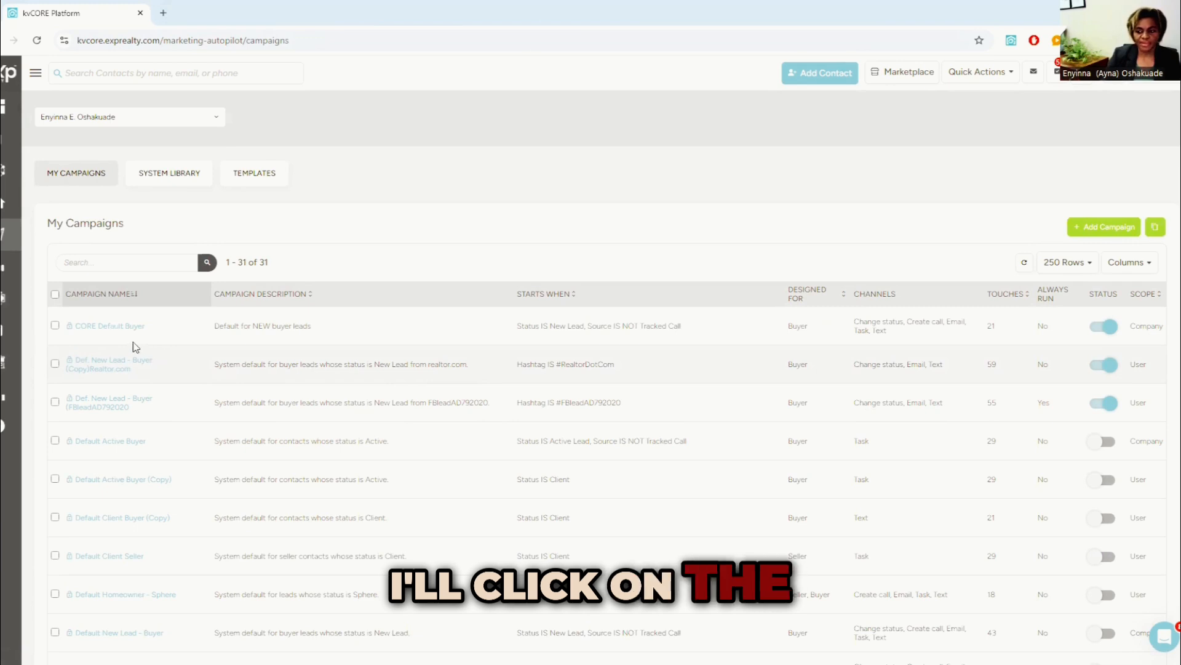
click(100, 369)
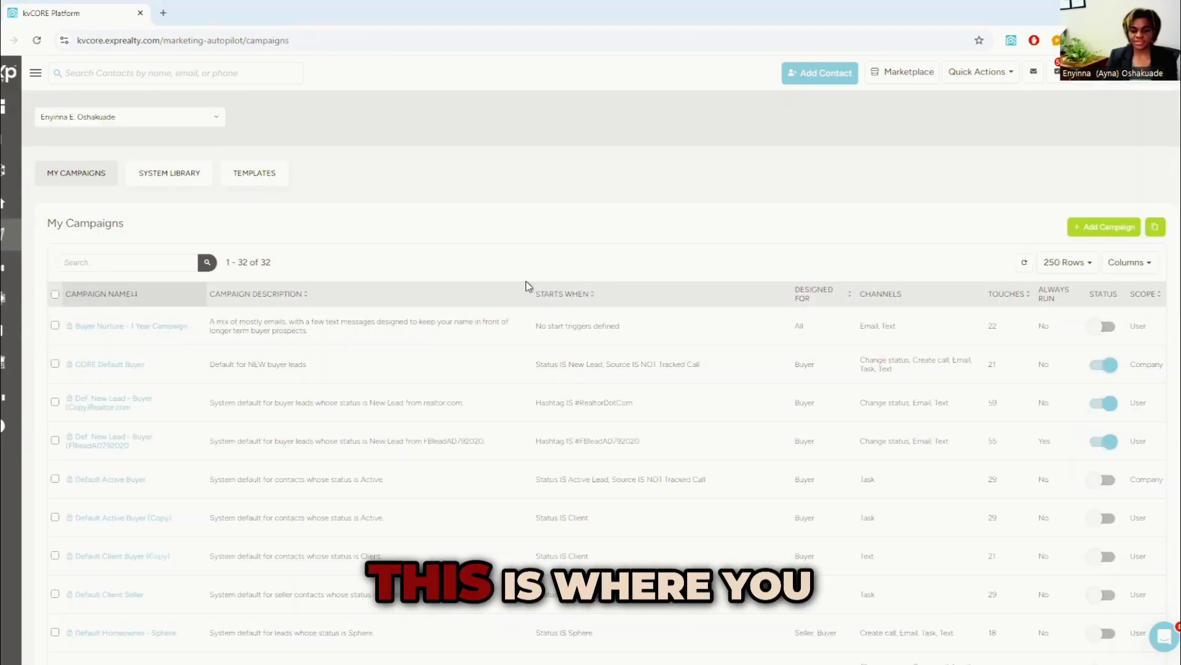
click(140, 330)
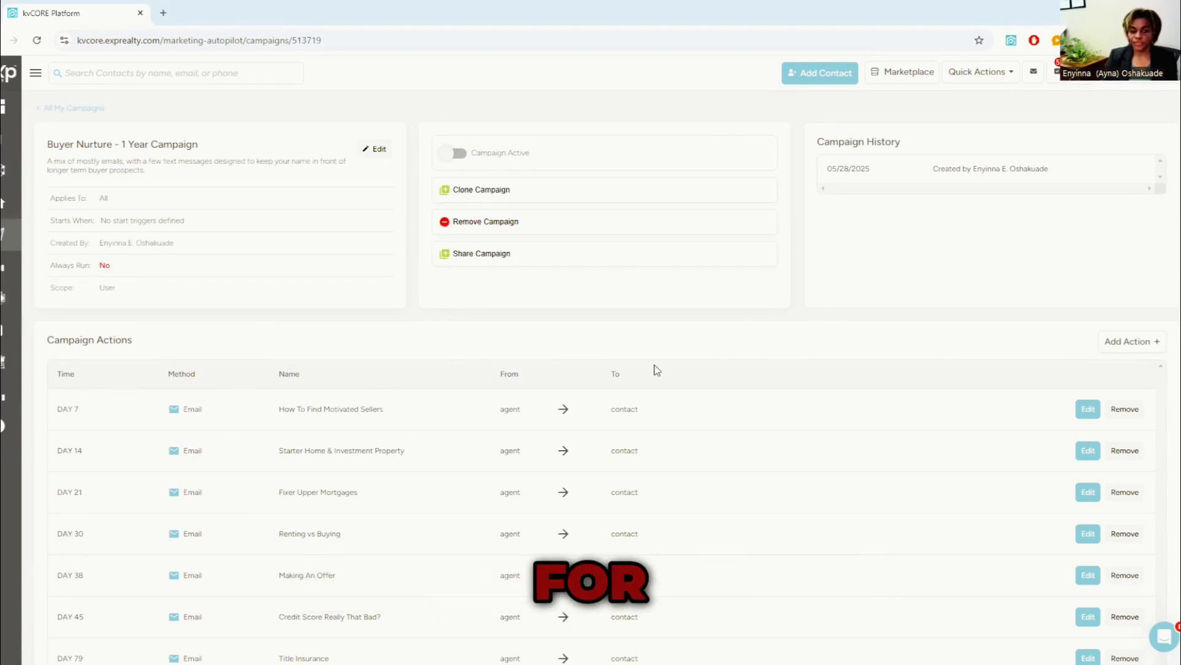
- Open the Day 7 "How To Find Motivated Sellers" email for editing and read its message through to the sign-off
right_click(75, 429)
click(63, 410)
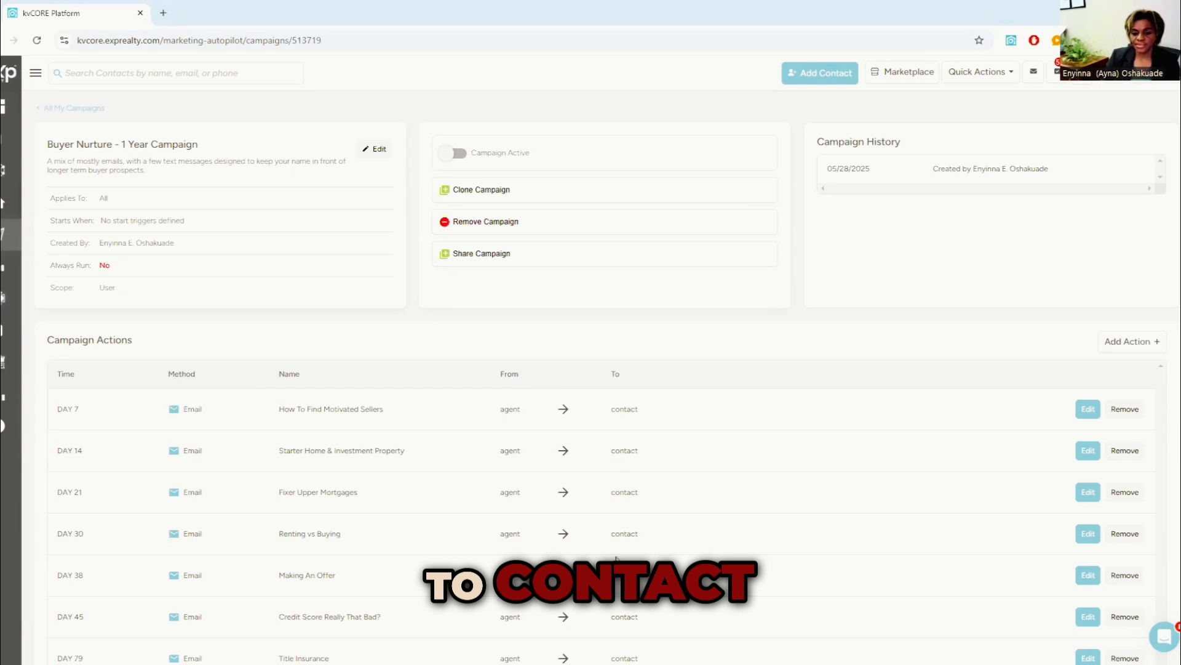
click(1088, 409)
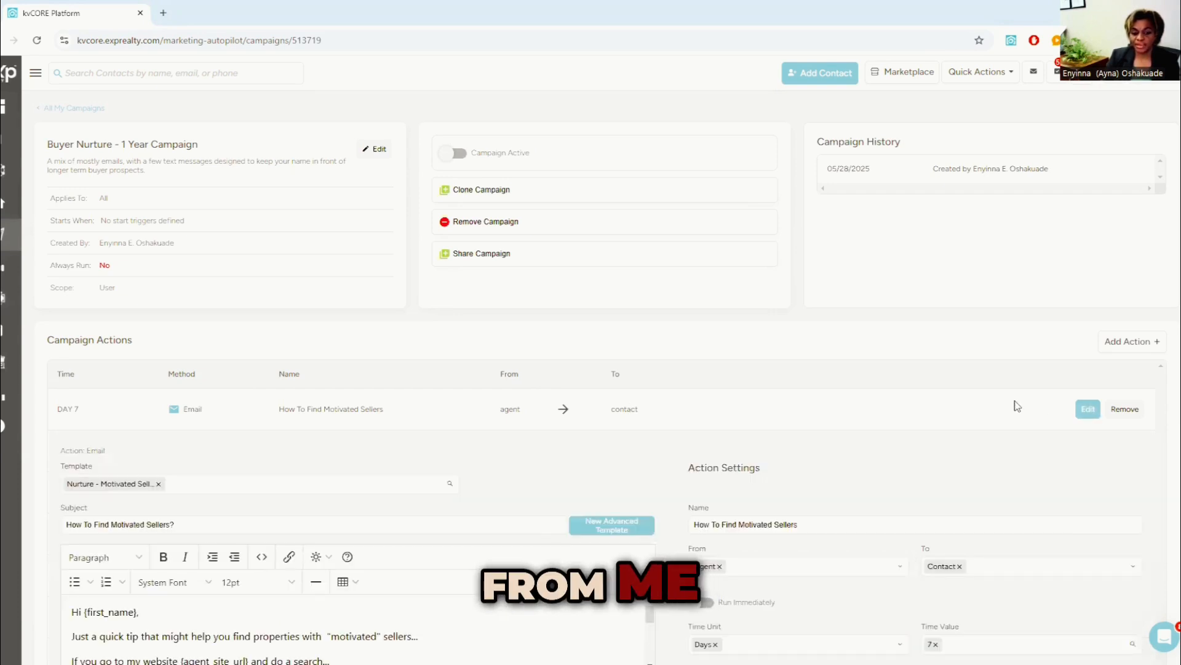
scroll(602, 445, down, 1)
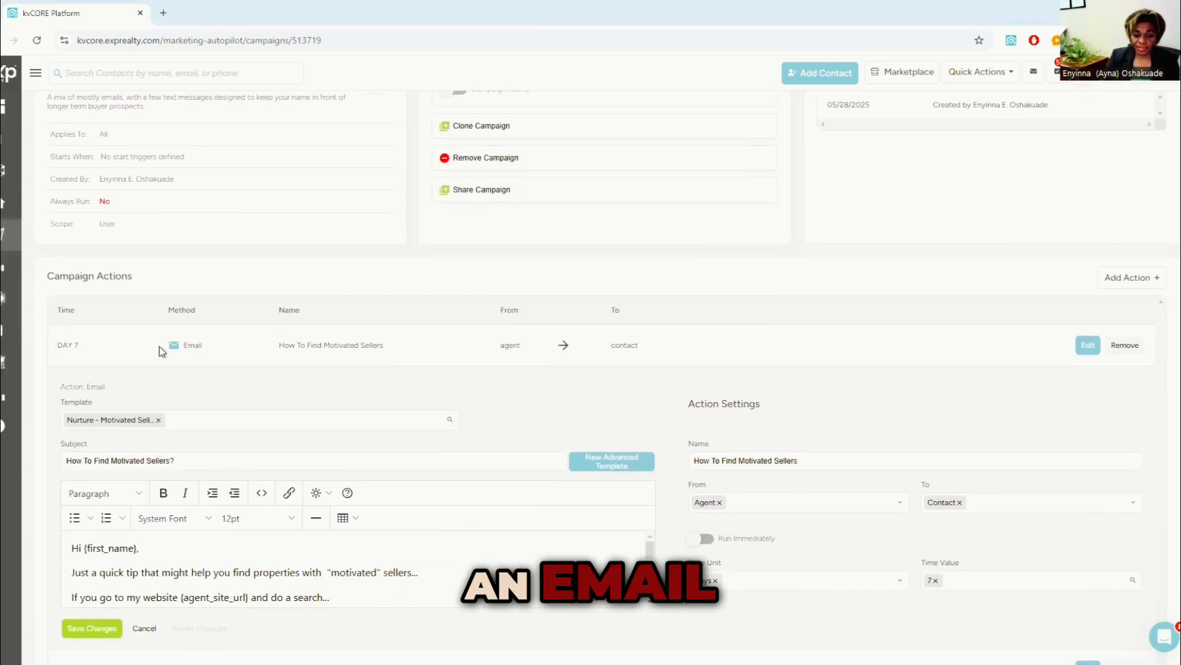
scroll(203, 376, down, 1)
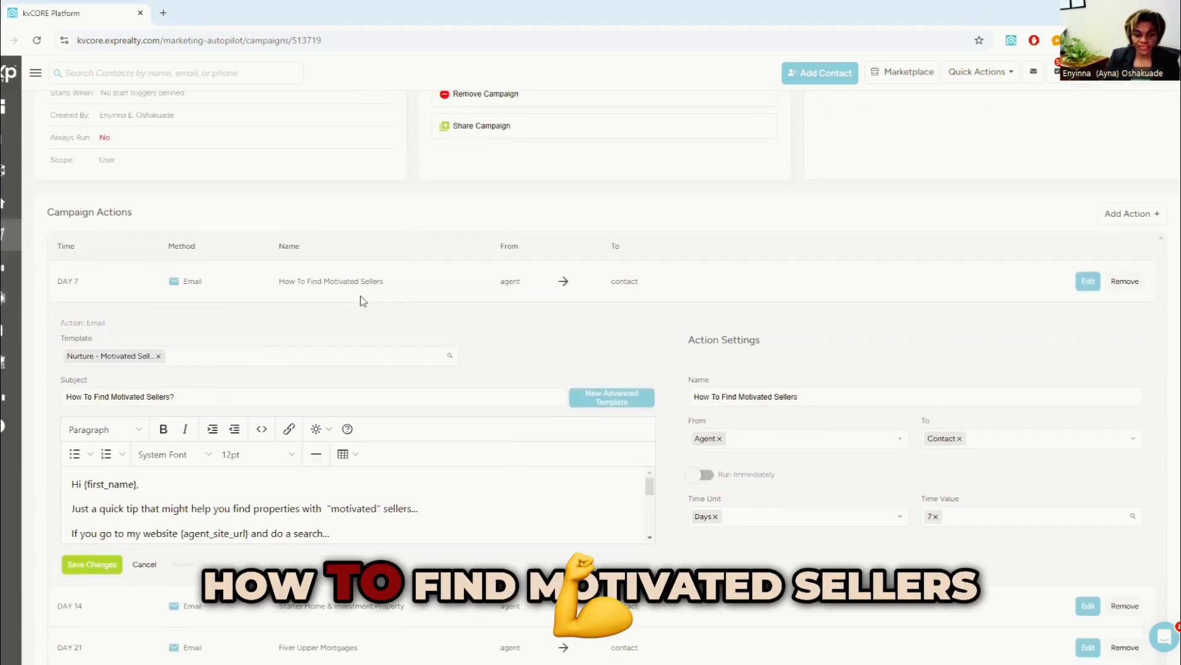
scroll(251, 399, down, 1)
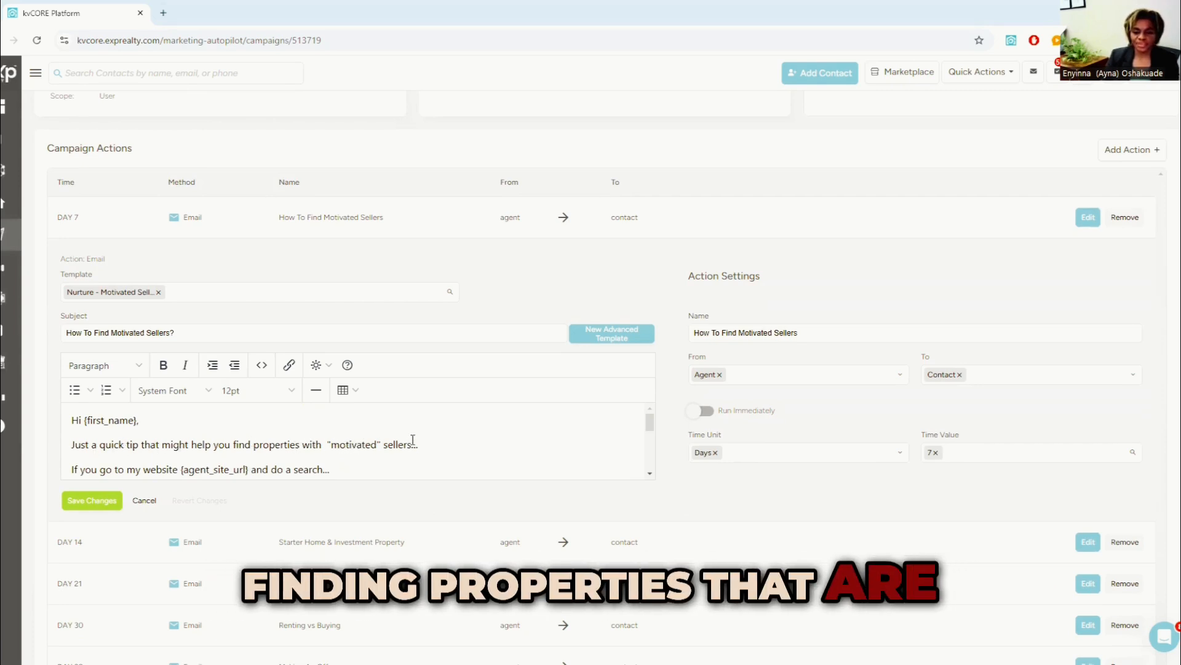
click(650, 475)
click(649, 474)
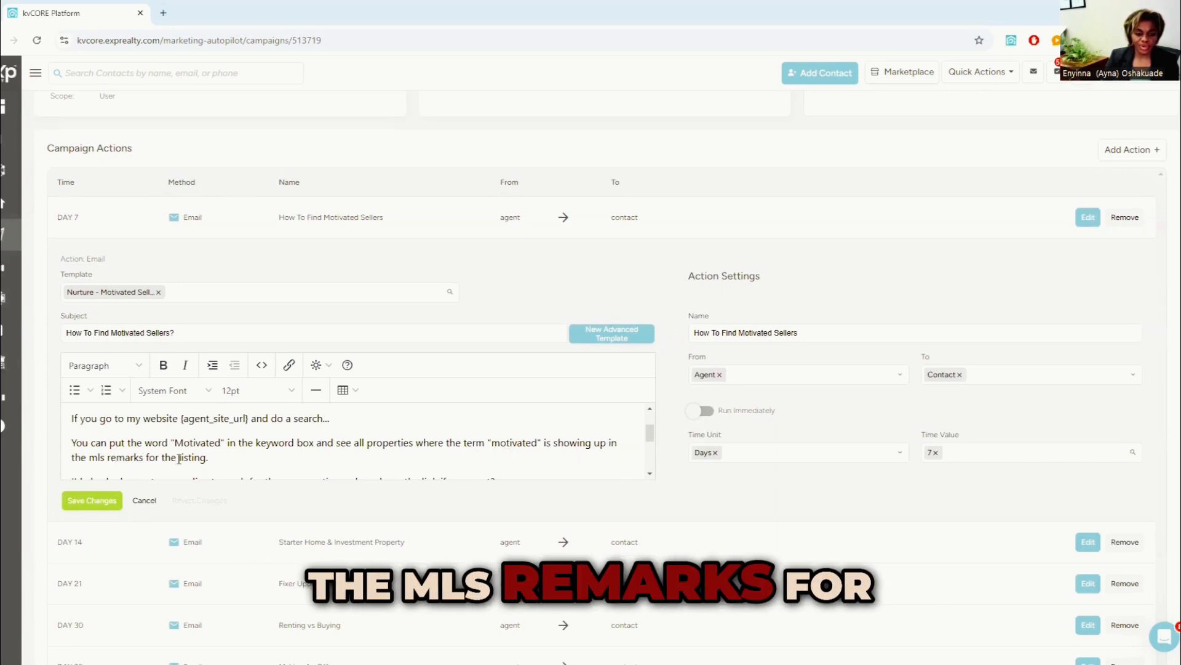
click(651, 473)
click(650, 474)
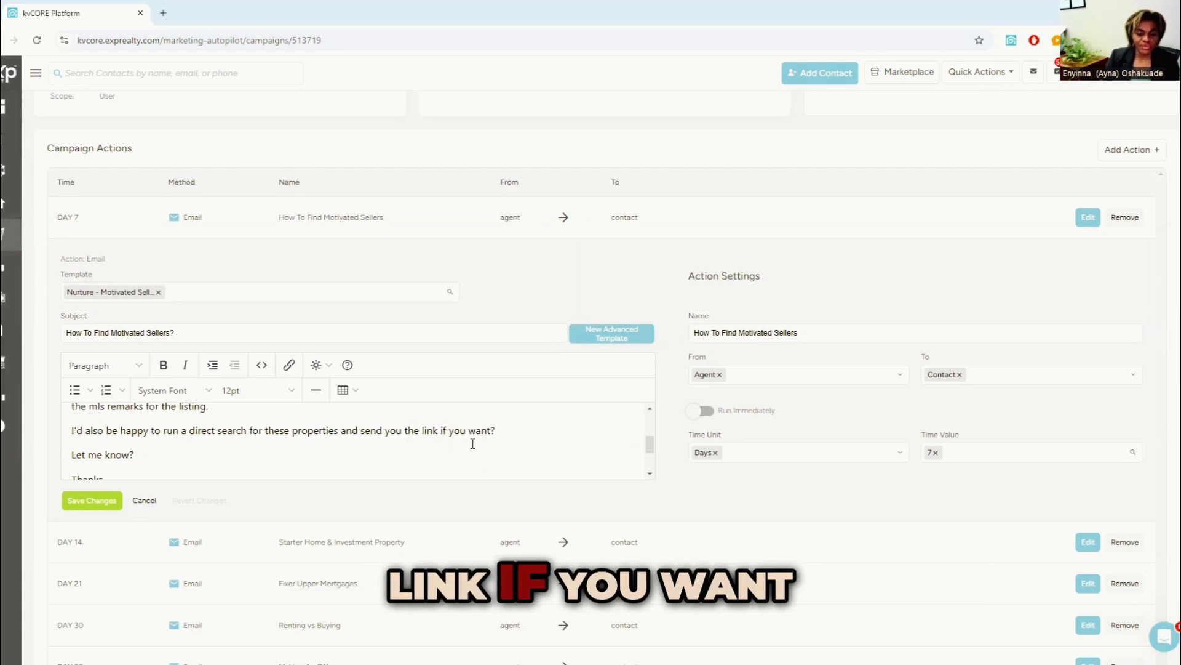
scroll(228, 438, down, 2)
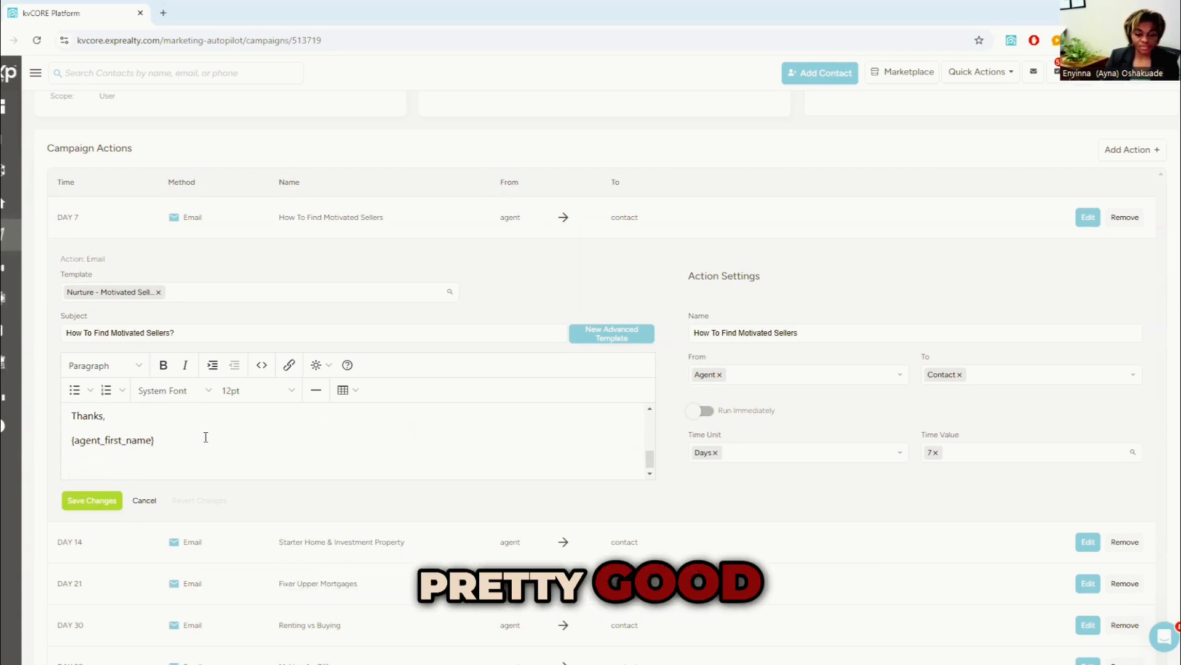
- Try rewording the start of the first sentence after the greeting to "Hi thanks for looking in my site! Just quick tip"
scroll(205, 435, up, 2)
scroll(200, 439, up, 6)
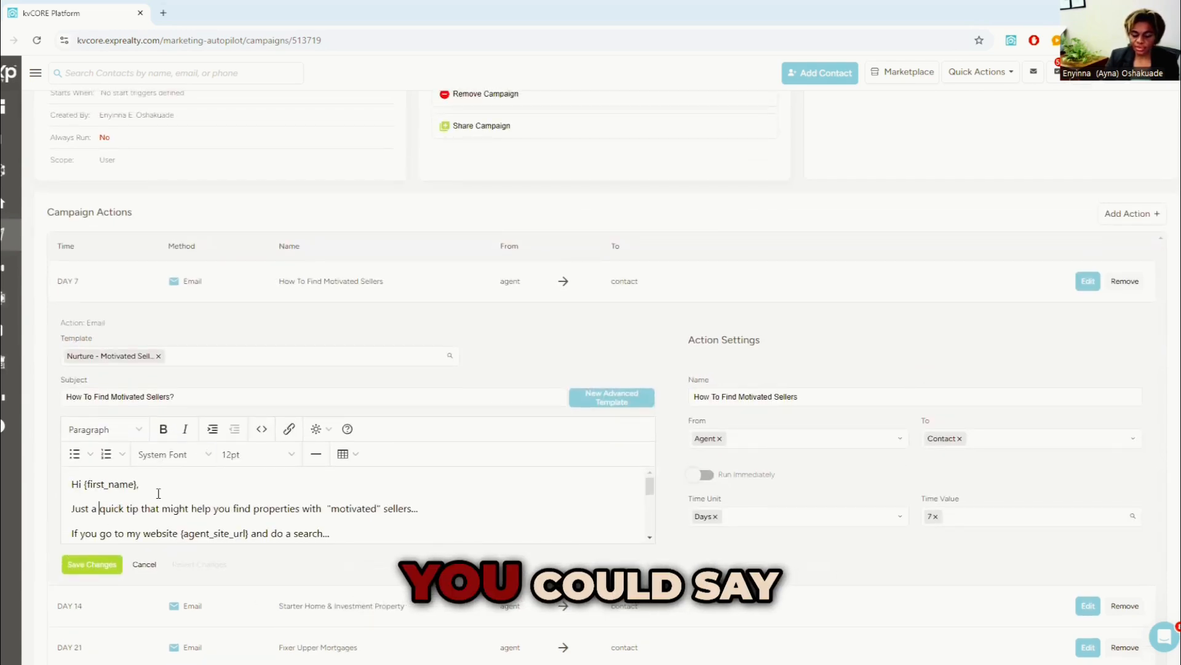
key(BackSpace)
key(BackSpace)
key(BackSpace)
key(BackSpace)
key(BackSpace)
key(BackSpace)
key(BackSpace)
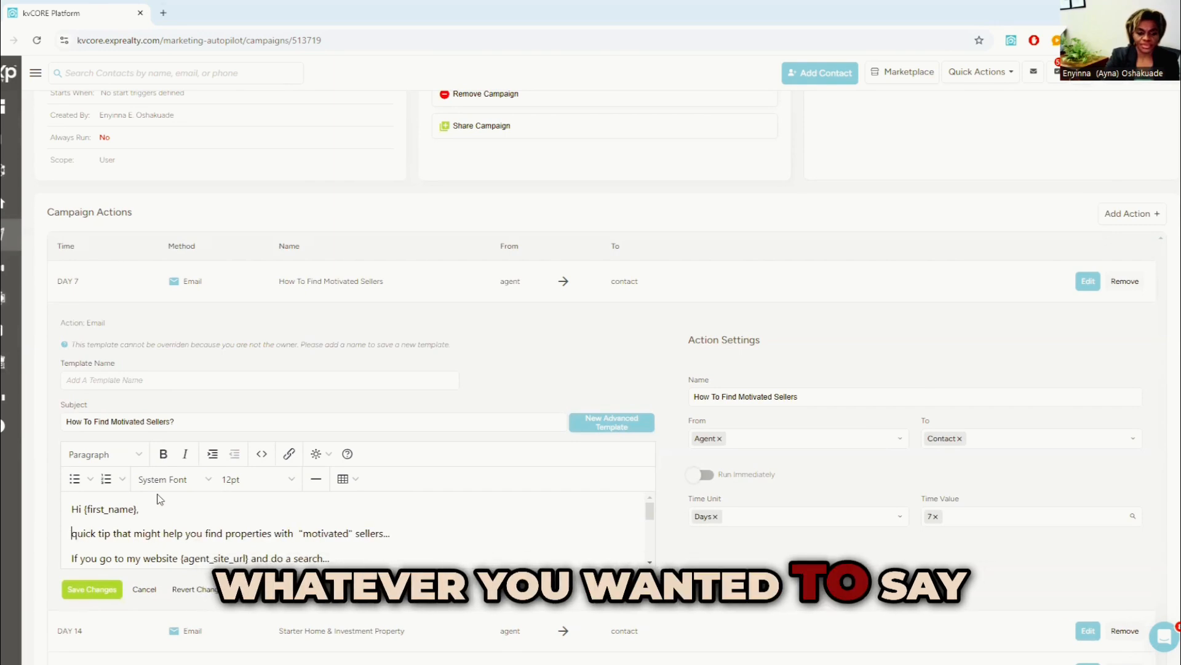
text(Hi )
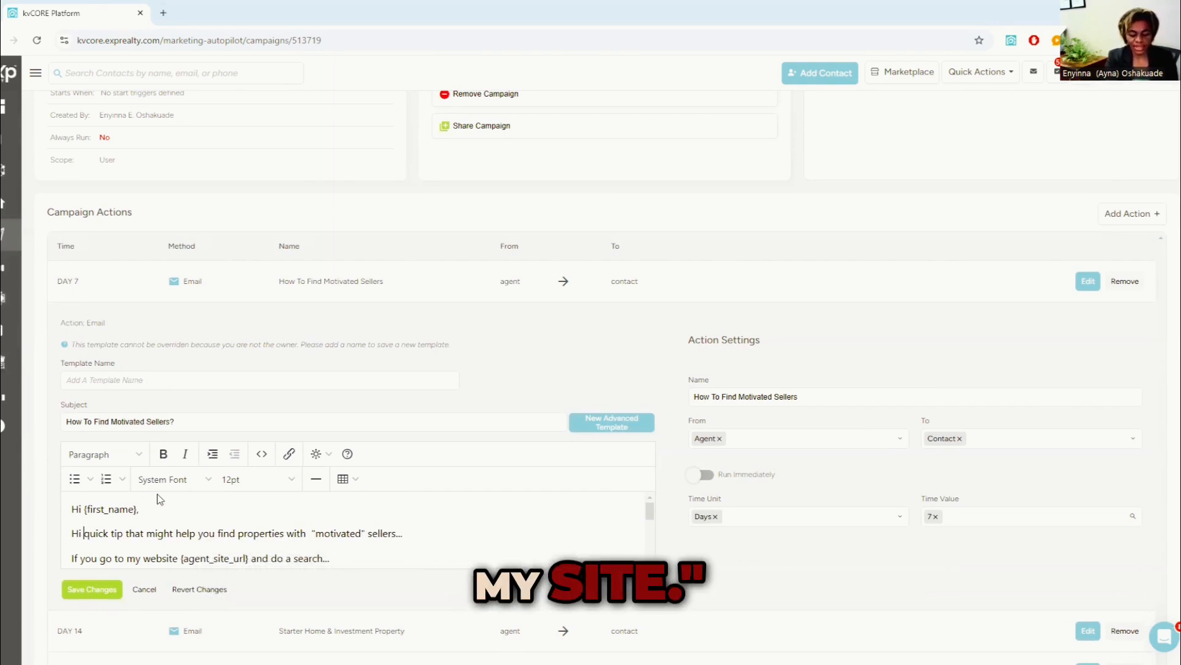
text(t)
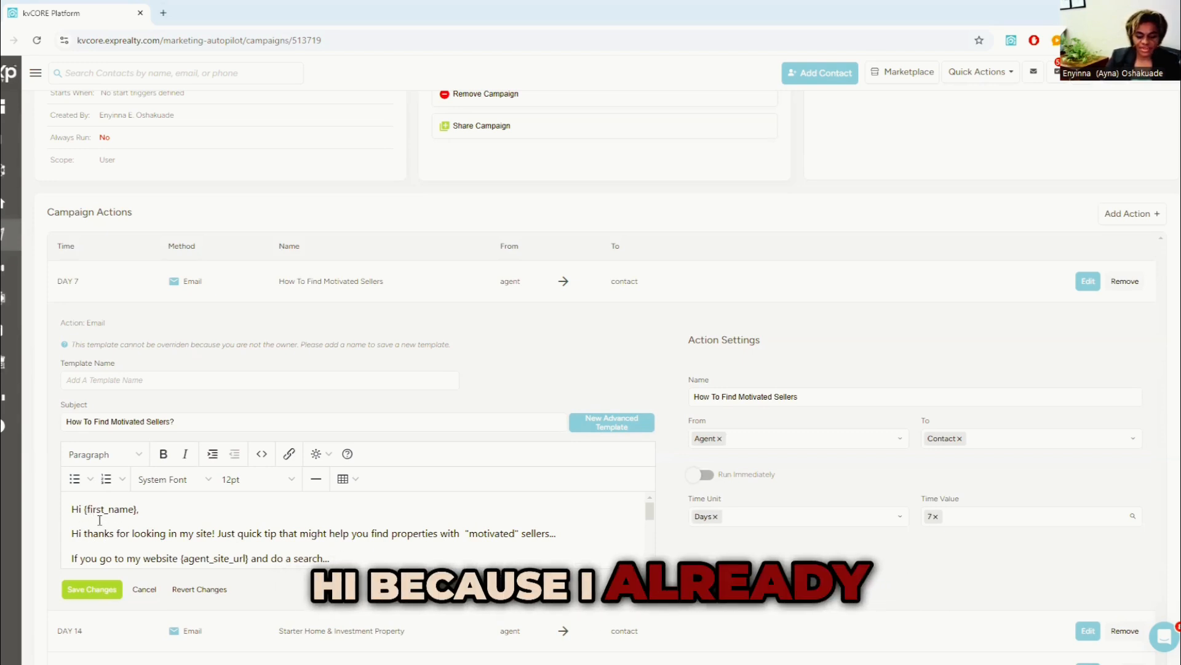
- Review the rest of the edited message and discard the wording changes
scroll(217, 538, down, 5)
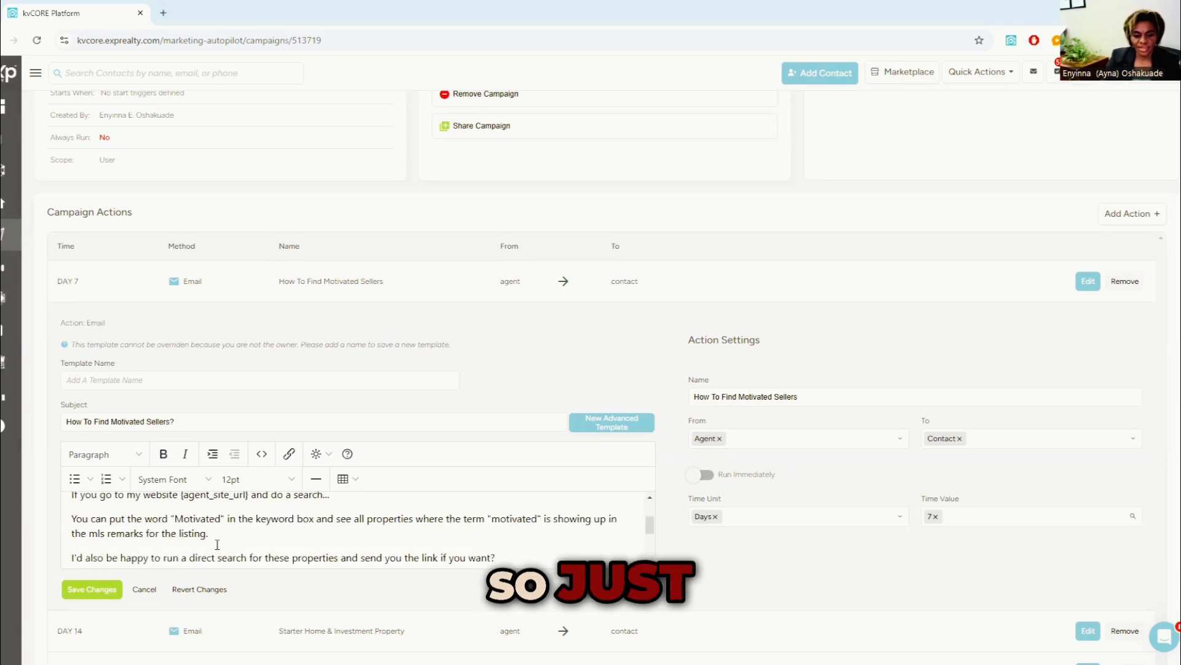
scroll(217, 537, down, 3)
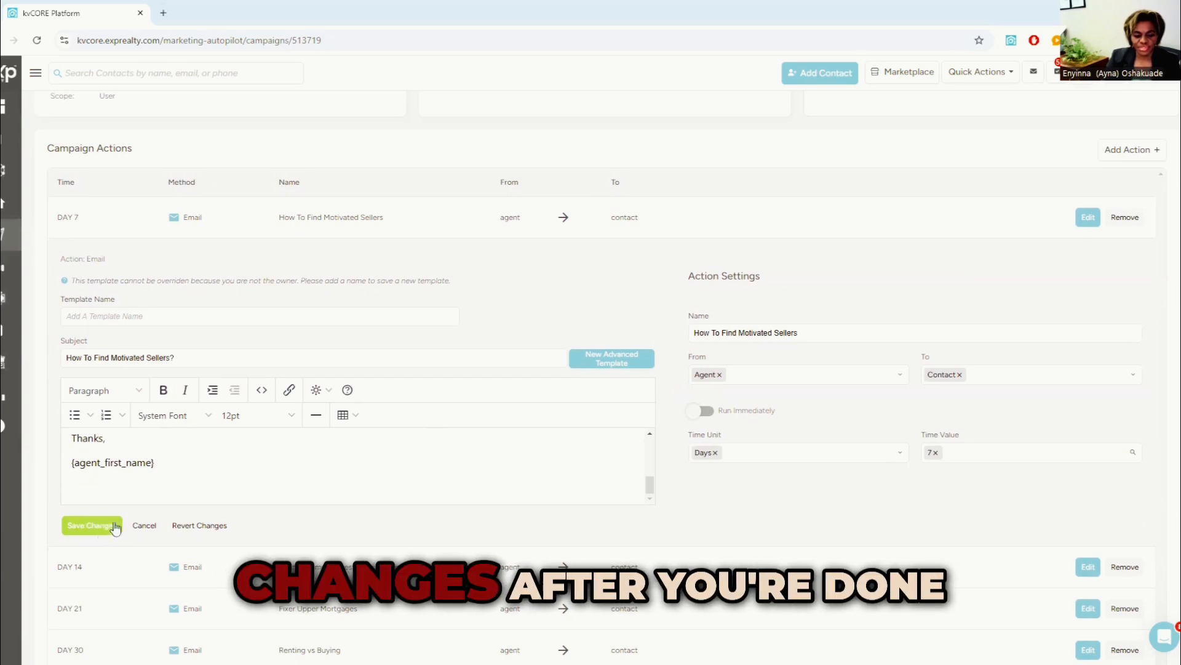
click(146, 525)
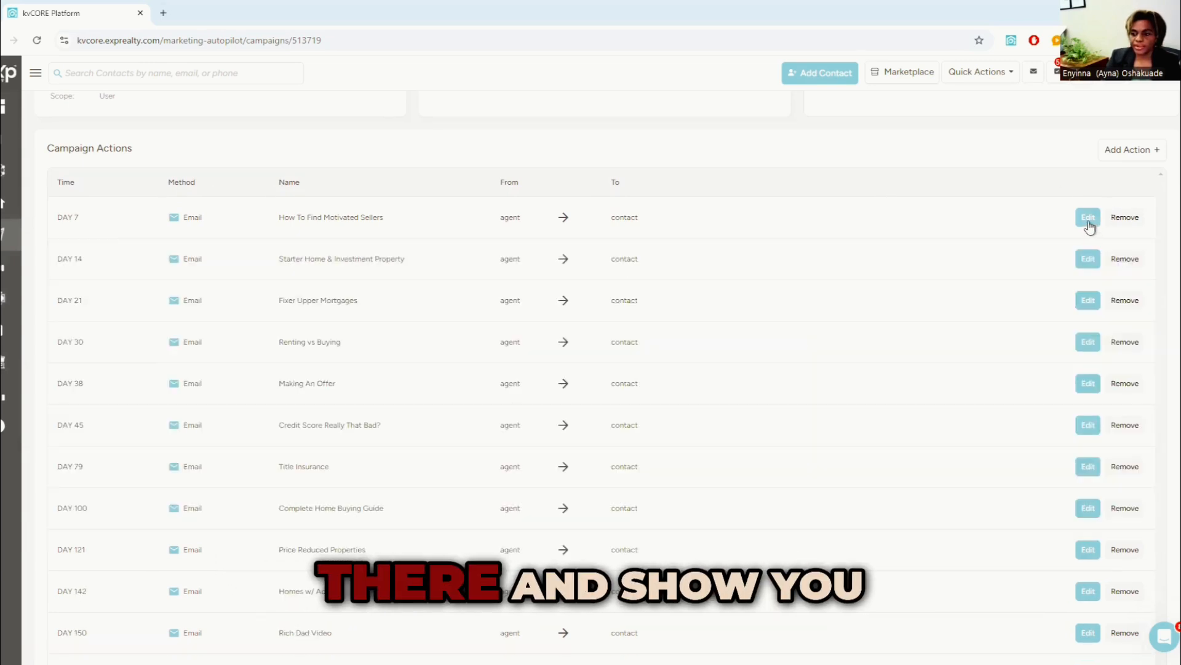
- Reopen the "How To Find Motivated Sellers" email and set its send delay to 7 minutes
click(934, 214)
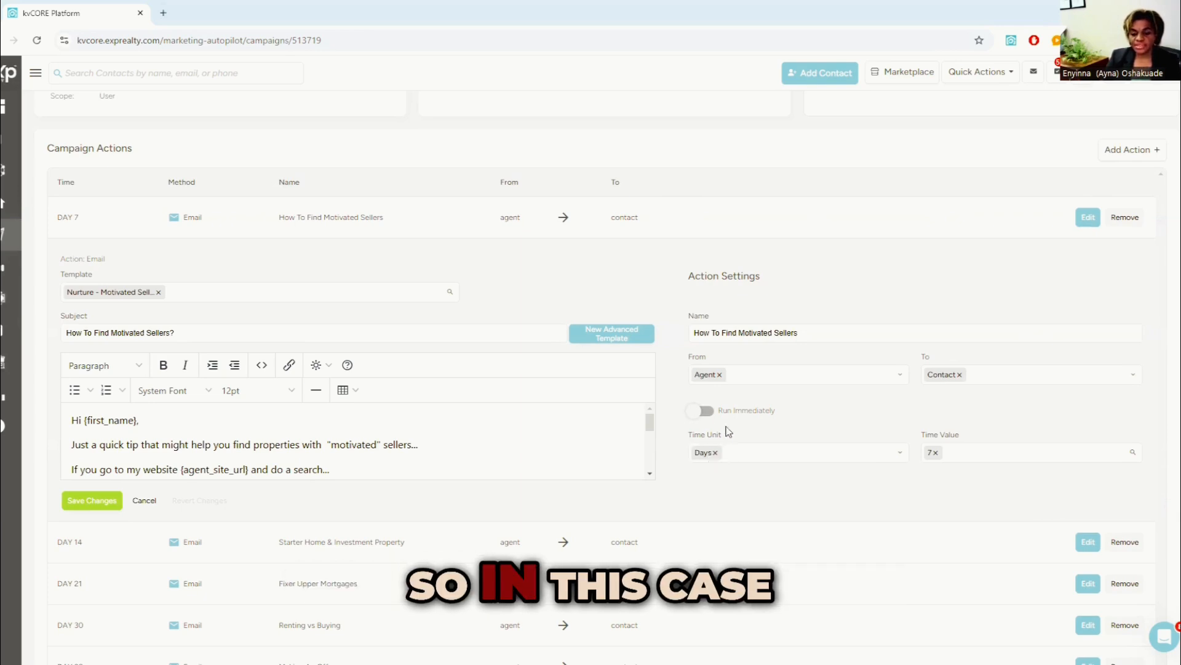
click(705, 457)
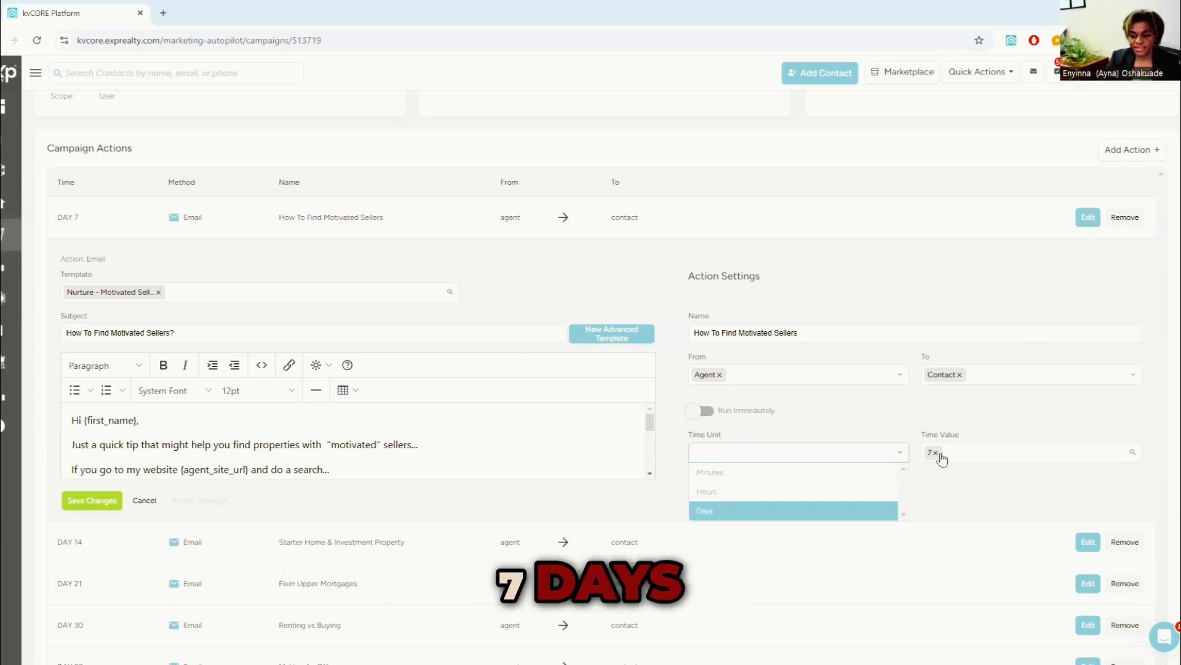
click(719, 477)
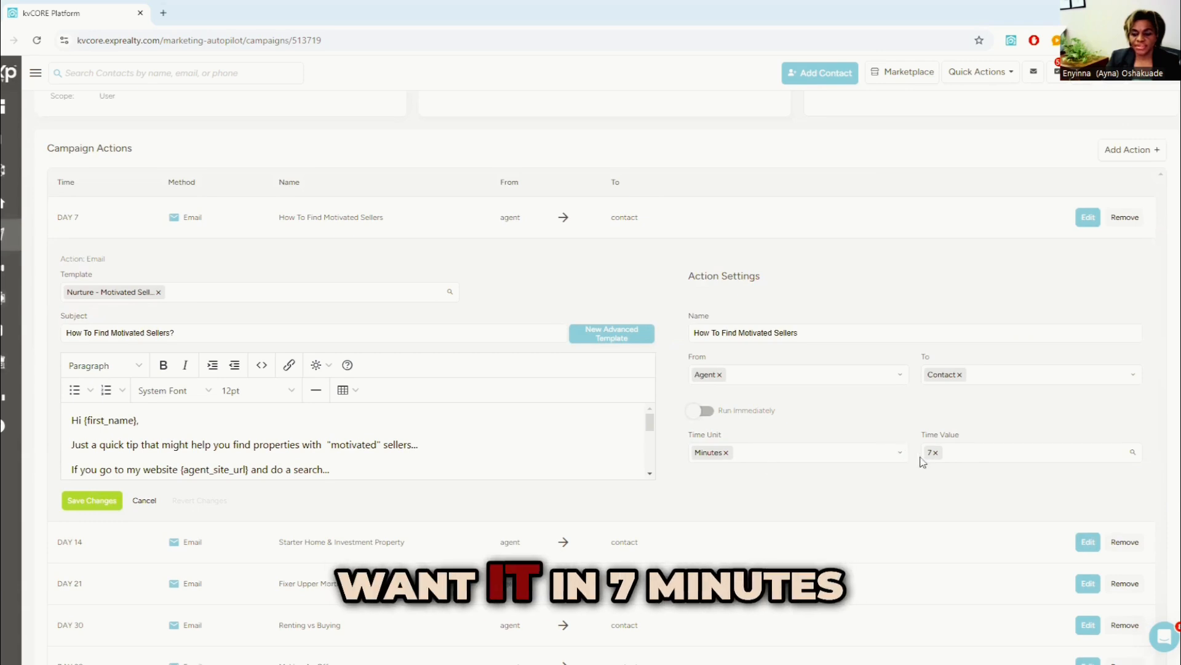
click(948, 456)
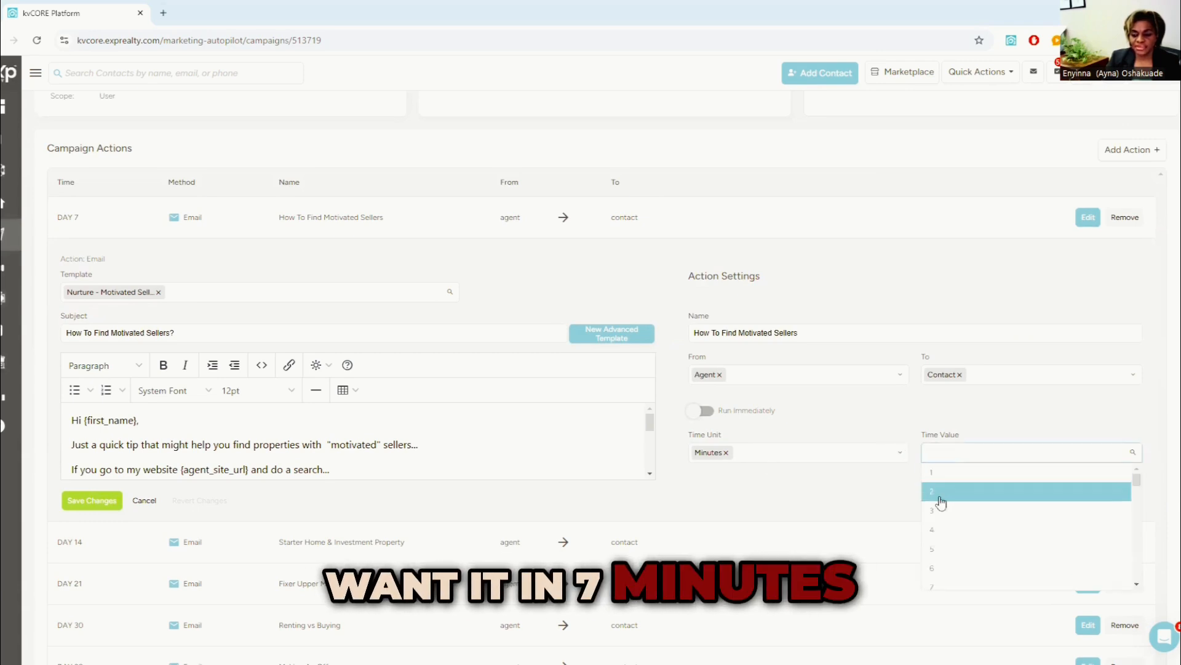
click(935, 583)
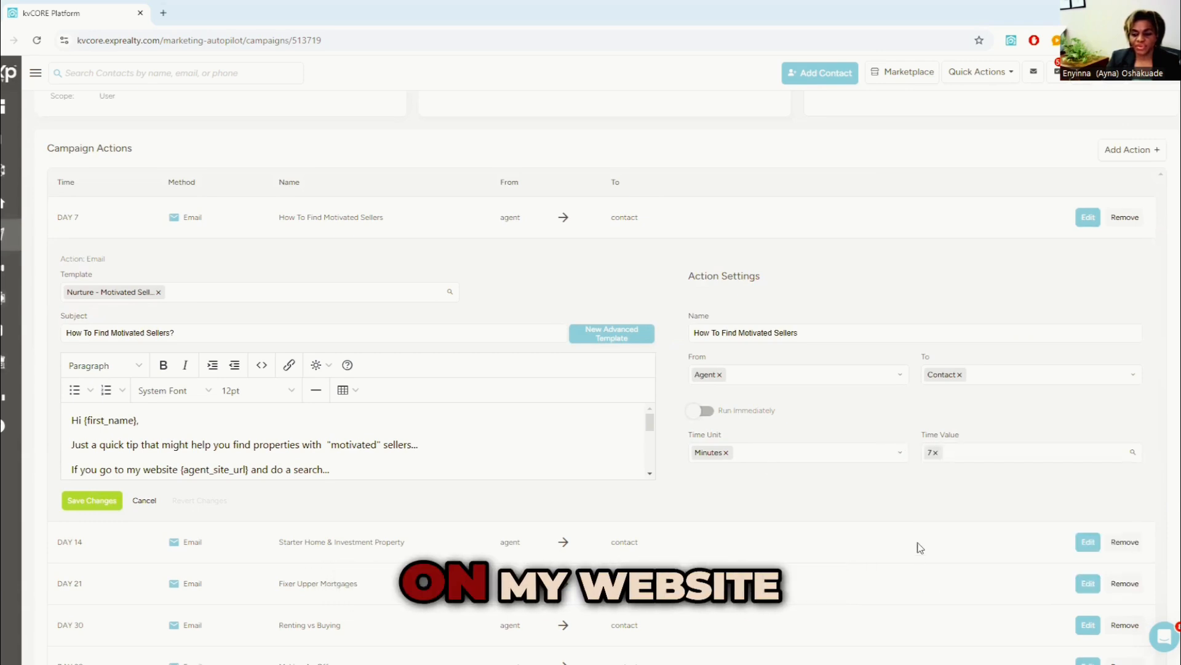
- Turn Run Immediately on and off again, and set the email's time value to 15 minutes
click(695, 414)
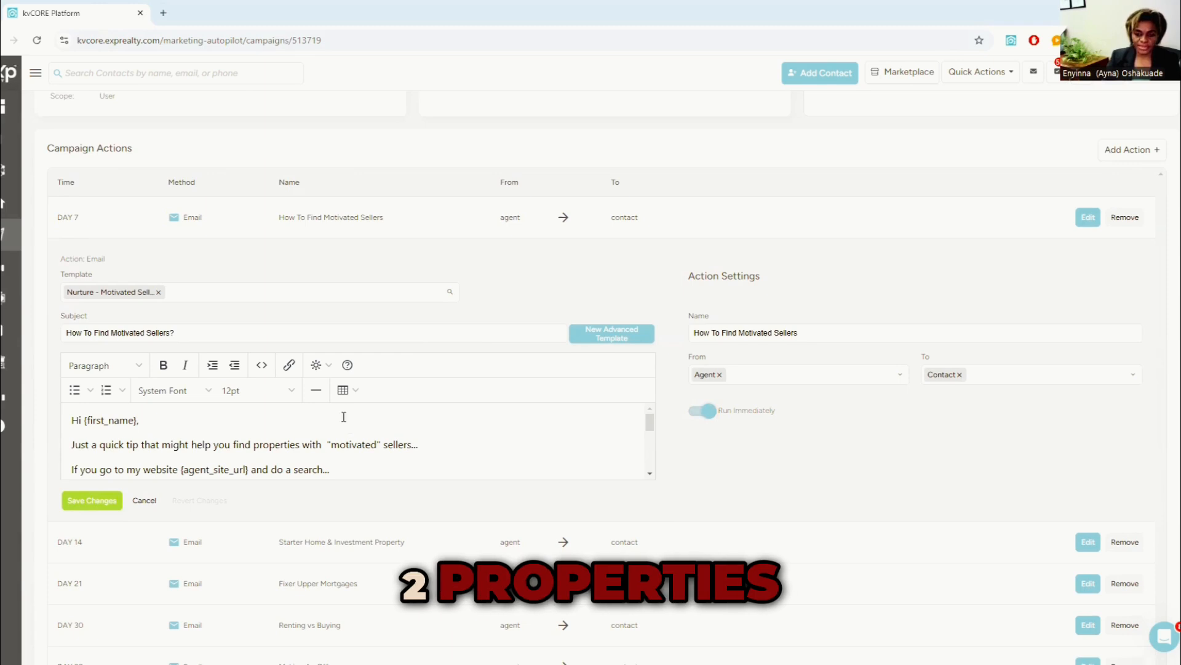
click(708, 413)
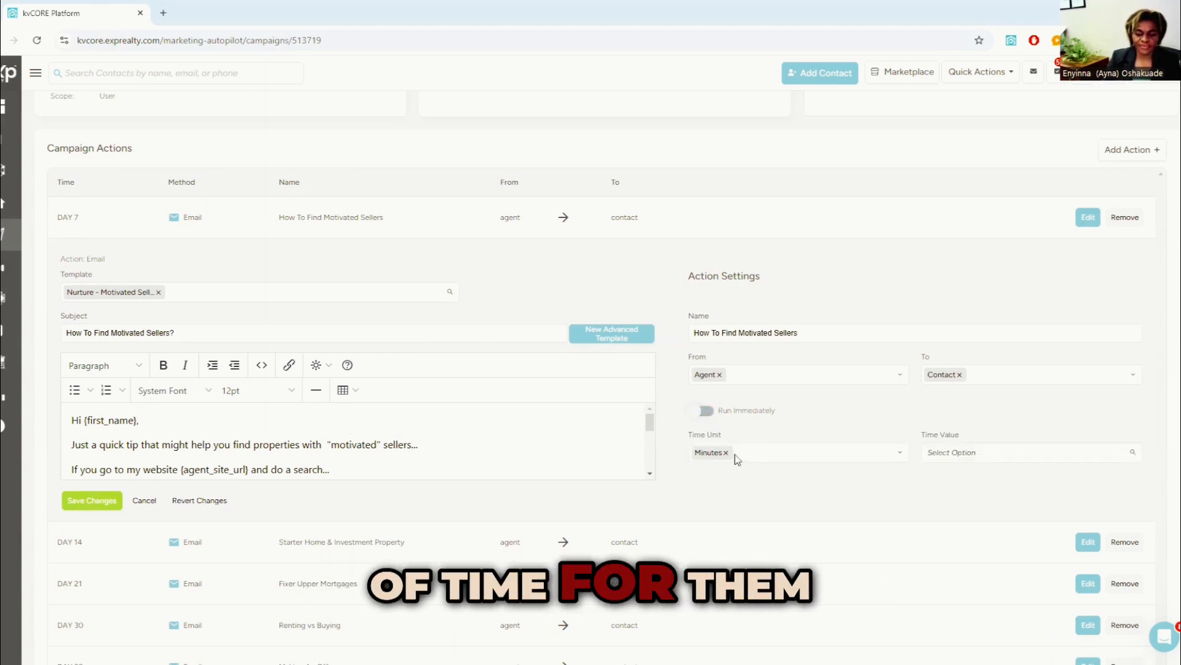
click(958, 455)
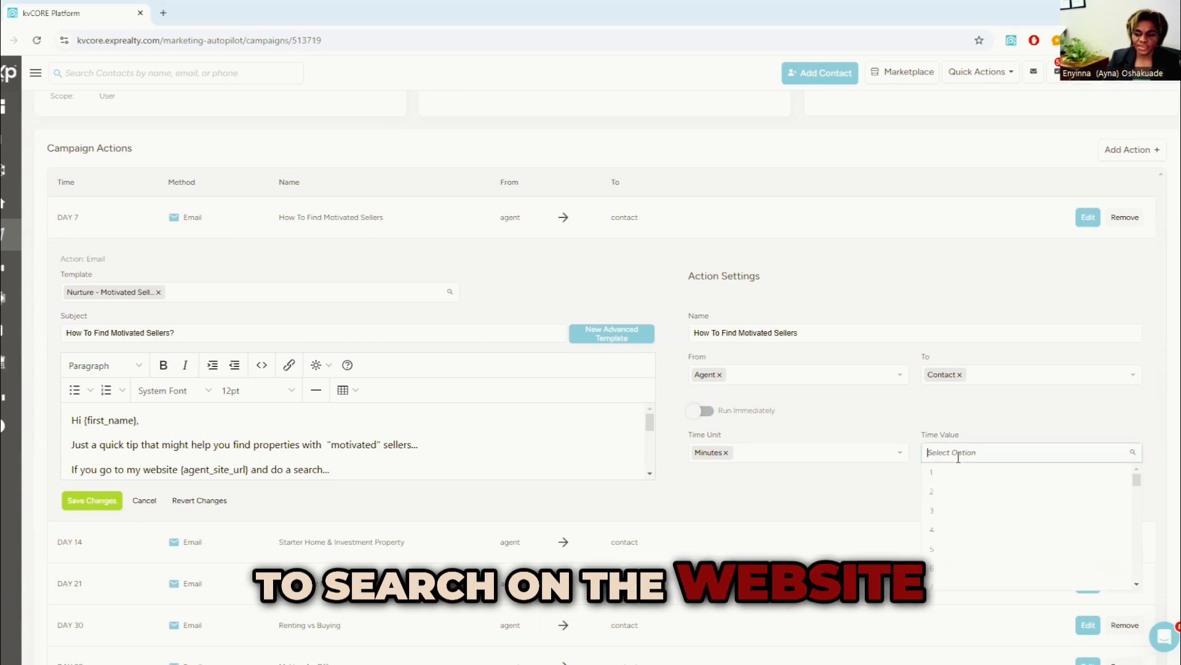
scroll(967, 547, down, 1)
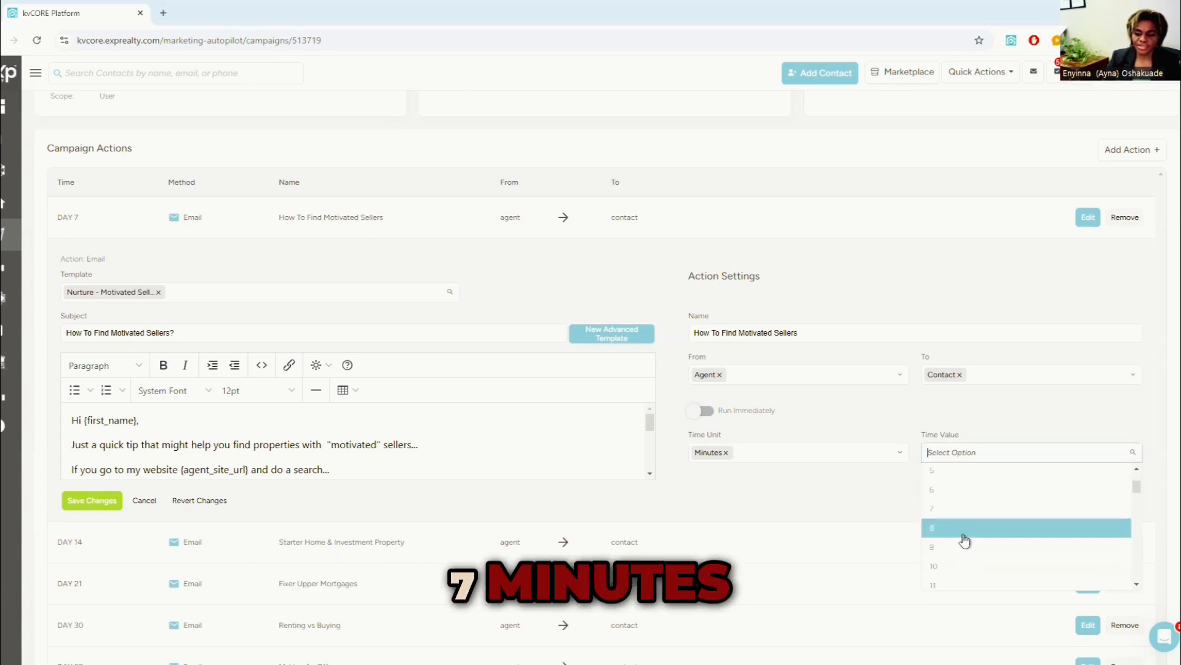
scroll(960, 542, down, 3)
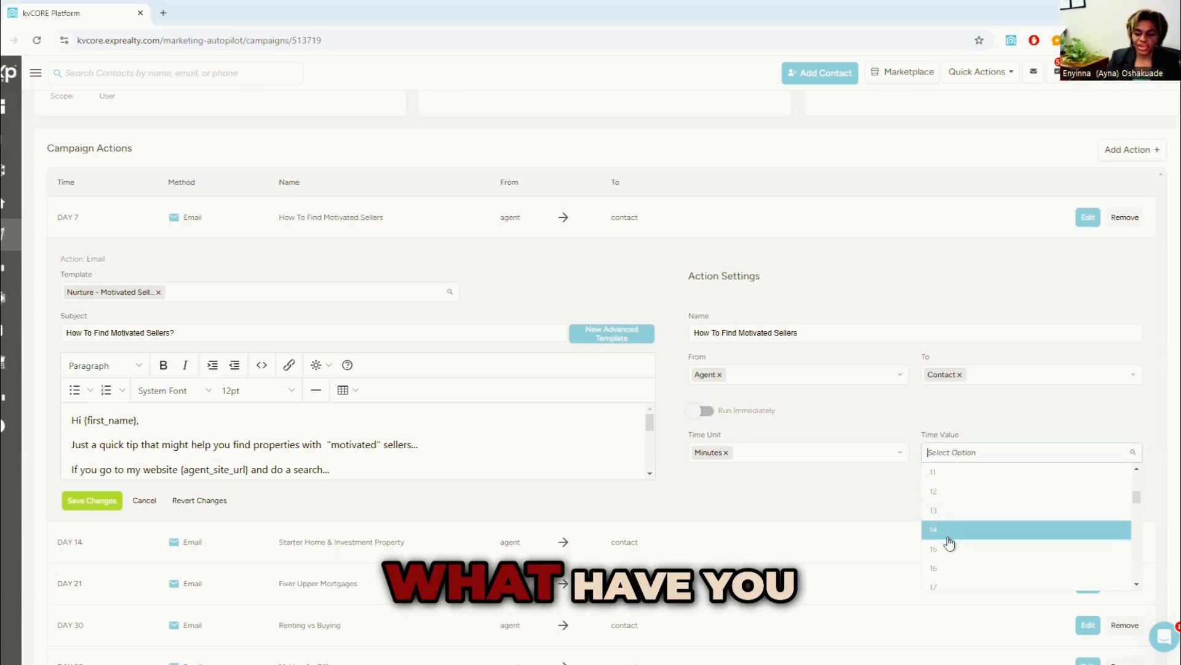
click(948, 548)
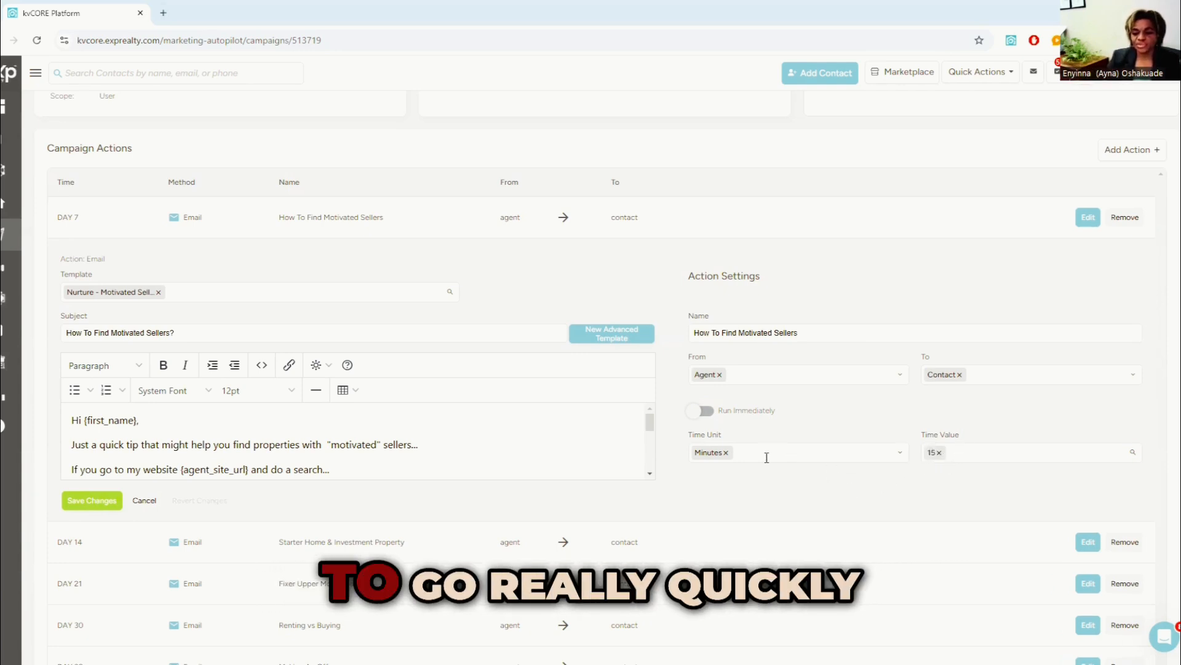
- Set the email's time value to 5 minutes and save the changes
click(958, 453)
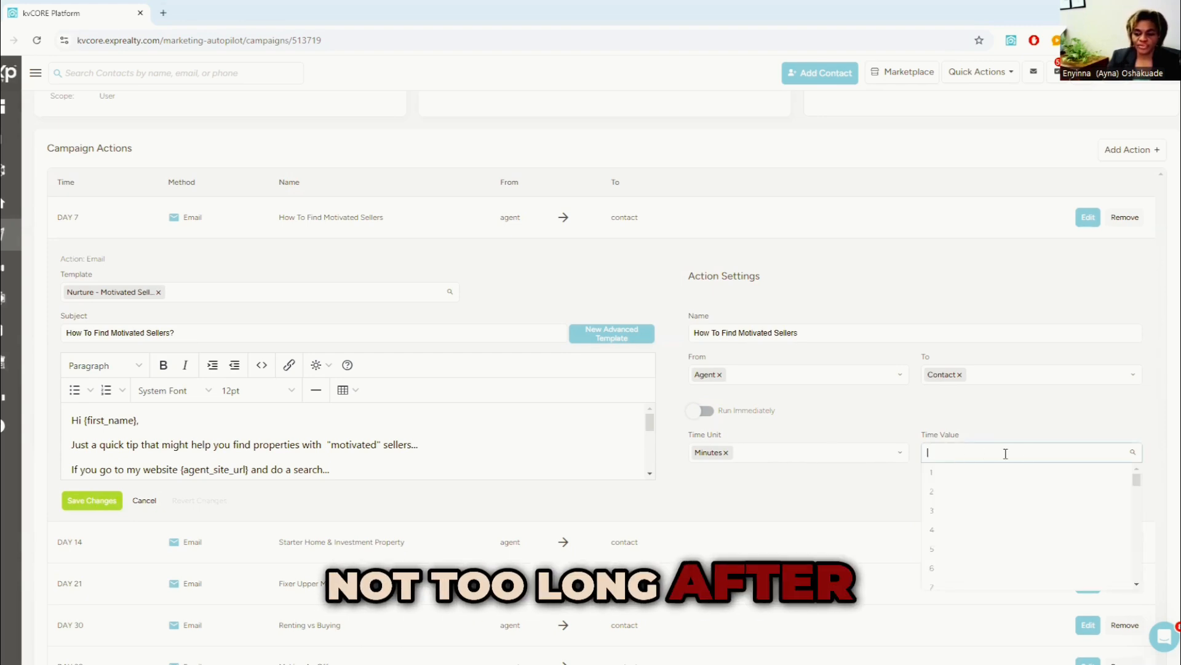
click(934, 549)
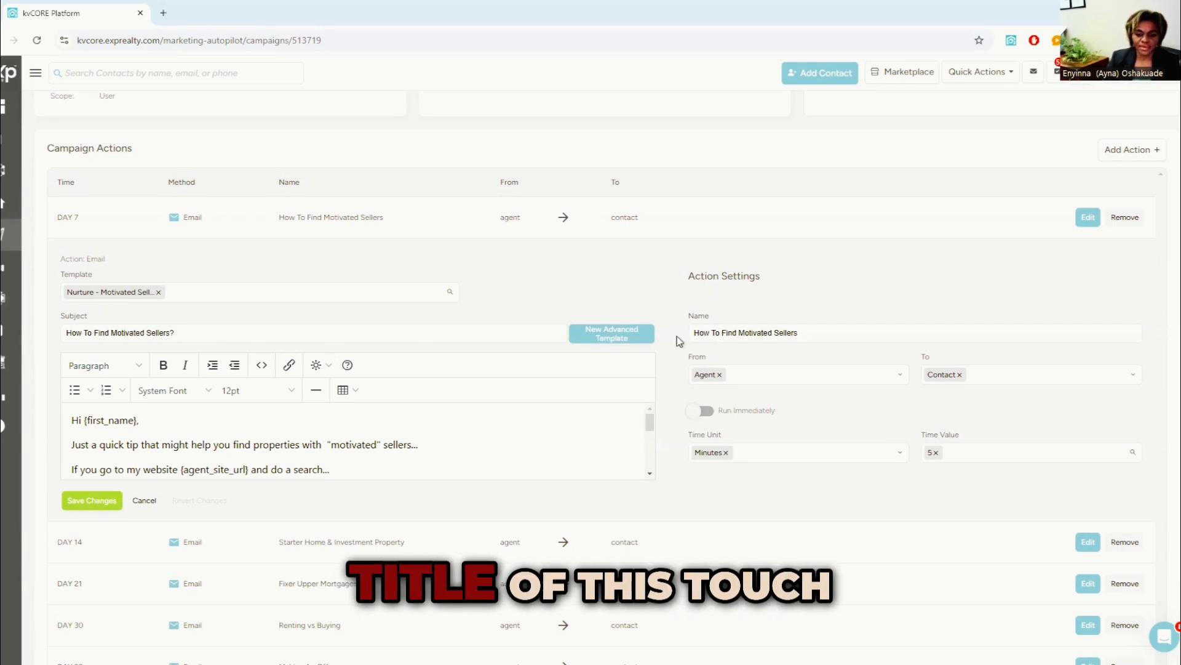
click(95, 502)
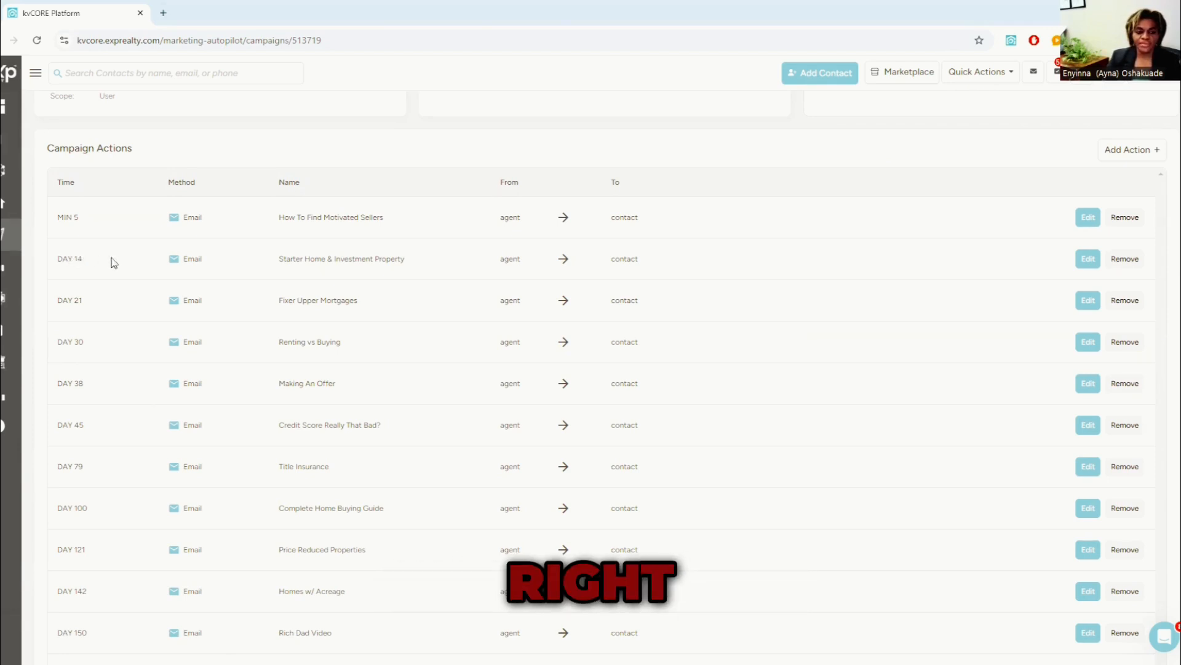
- Set the "Starter Home & Investment Property" email to go out after 1 day and save the changes
scroll(129, 283, up, 3)
scroll(200, 350, down, 2)
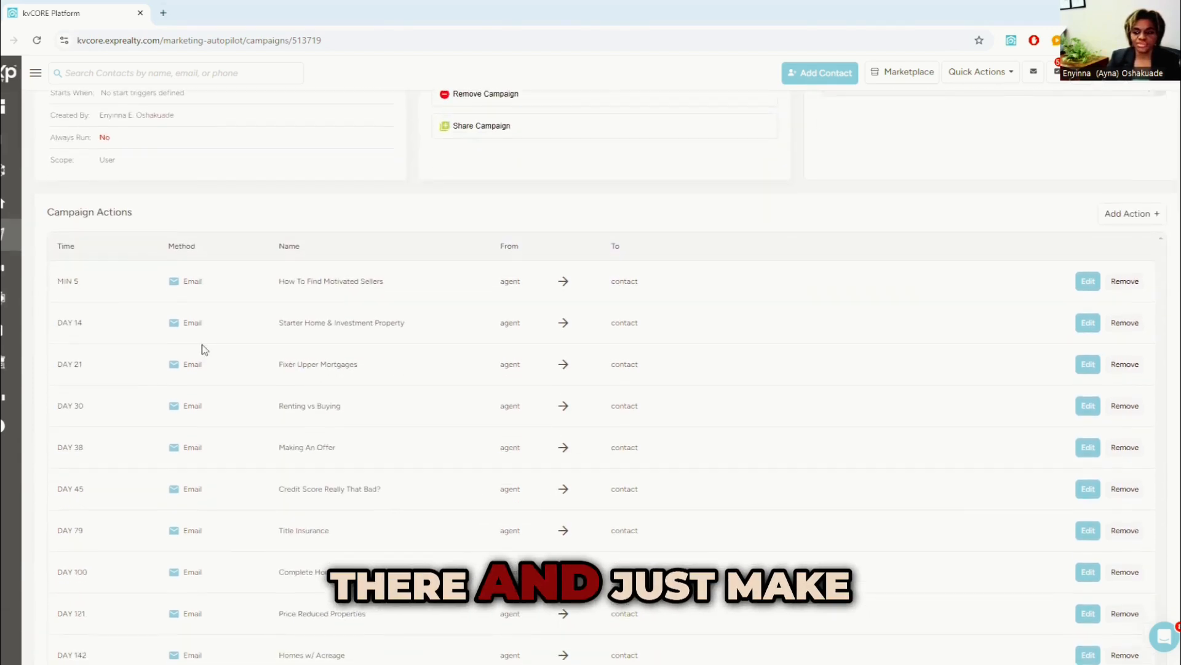
click(1086, 324)
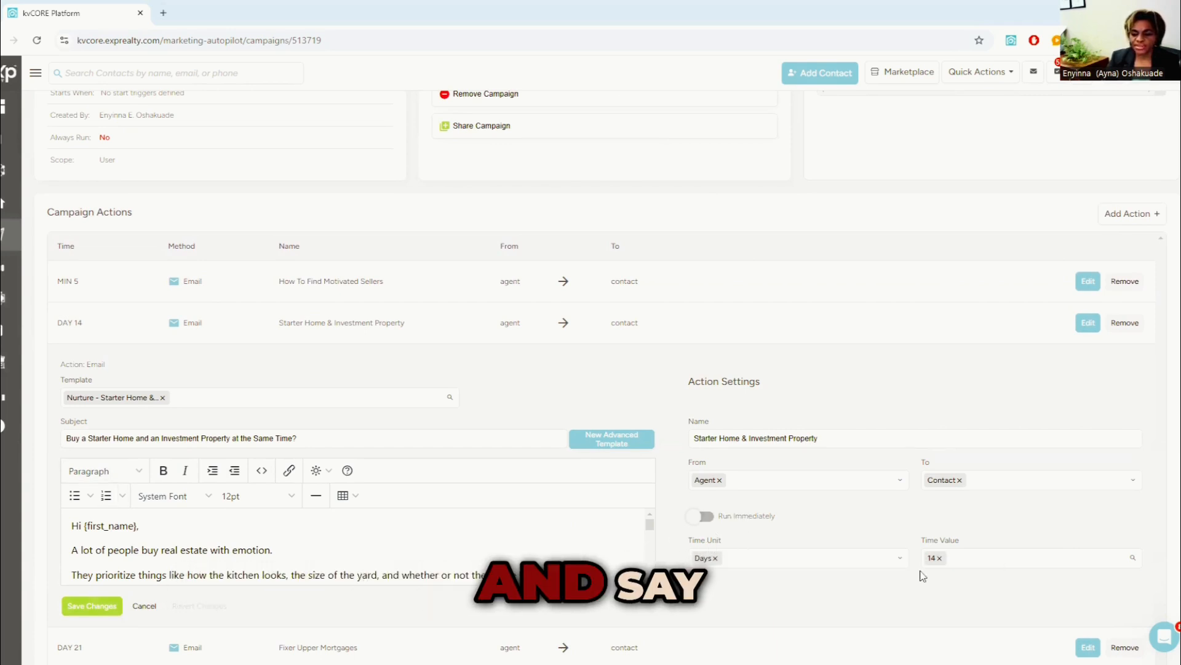
click(1046, 554)
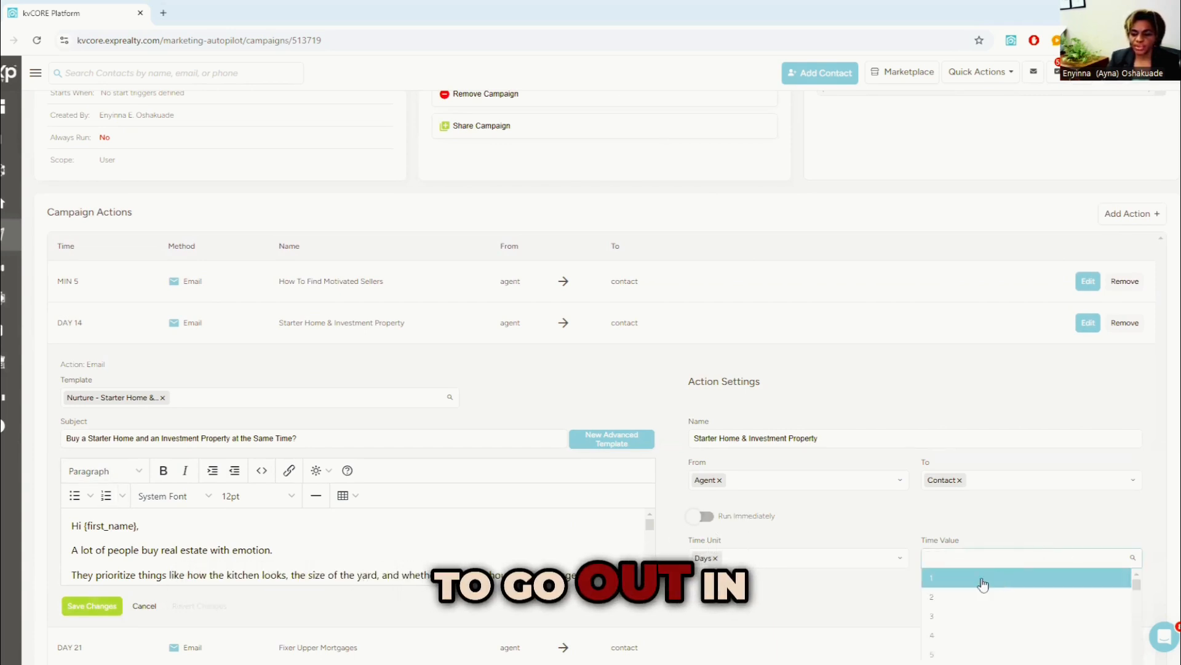
click(963, 583)
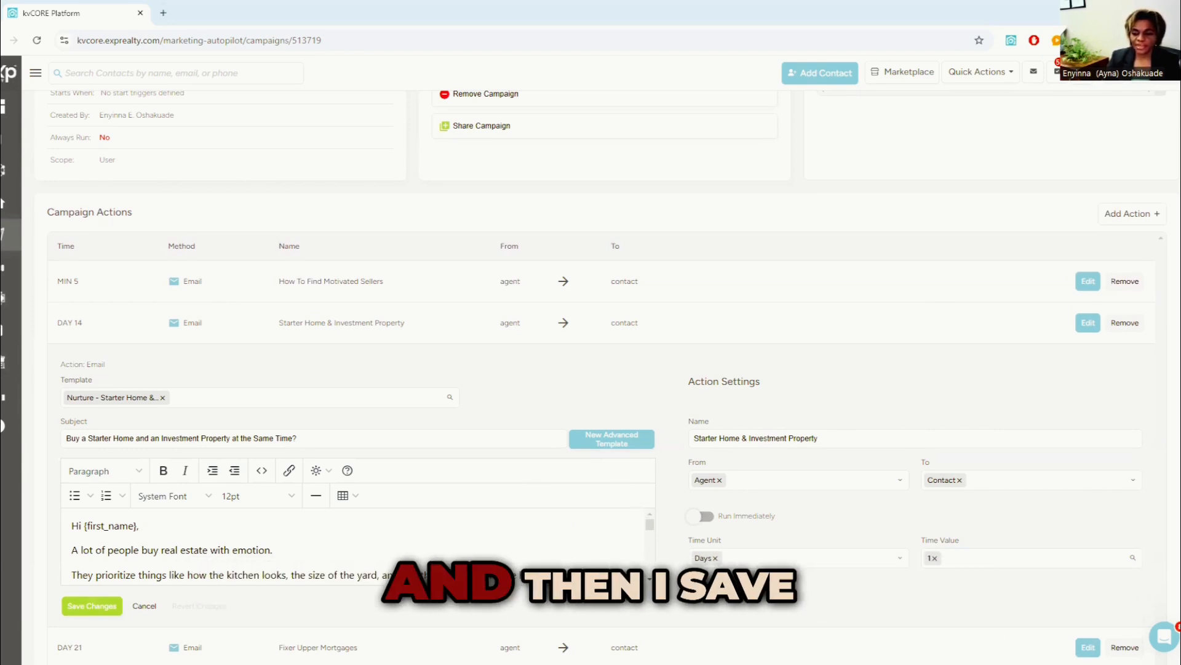
click(89, 606)
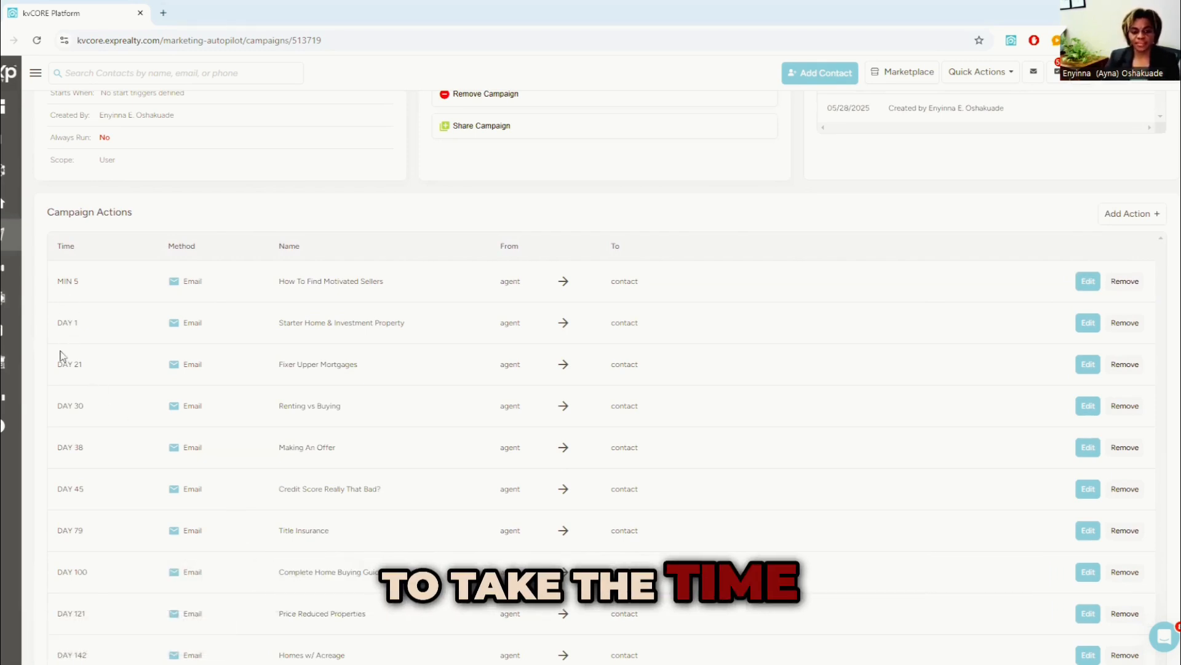
- Review the timing, method and name of the remaining campaign actions down to the end of the list
scroll(145, 422, down, 6)
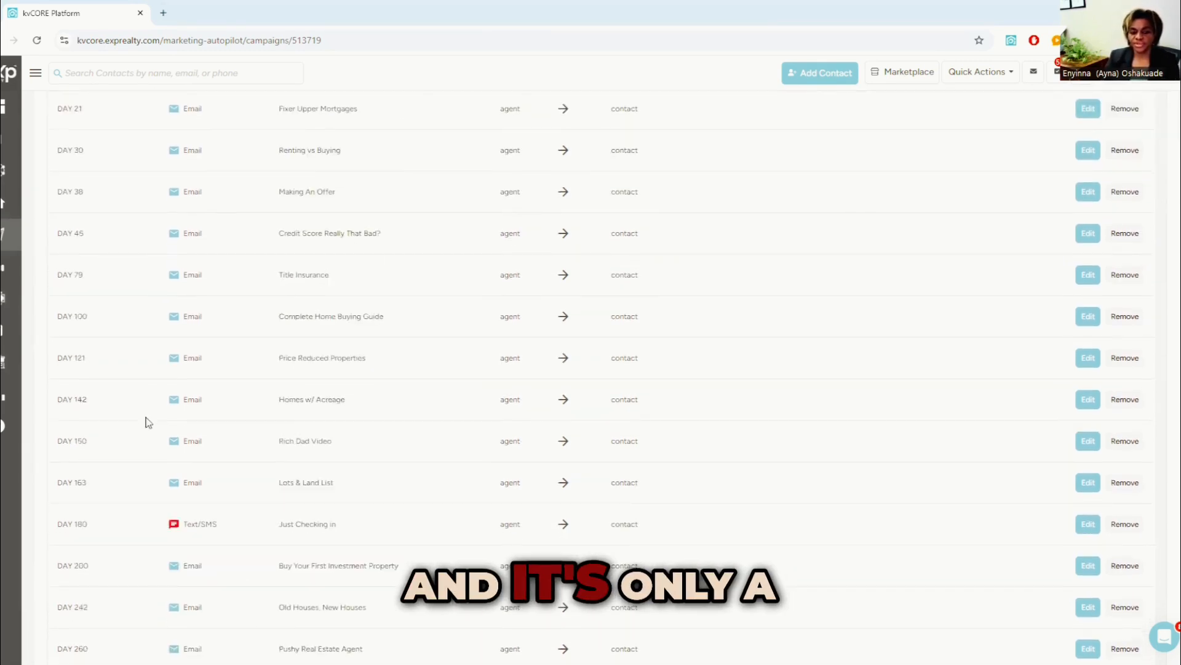
scroll(144, 417, down, 3)
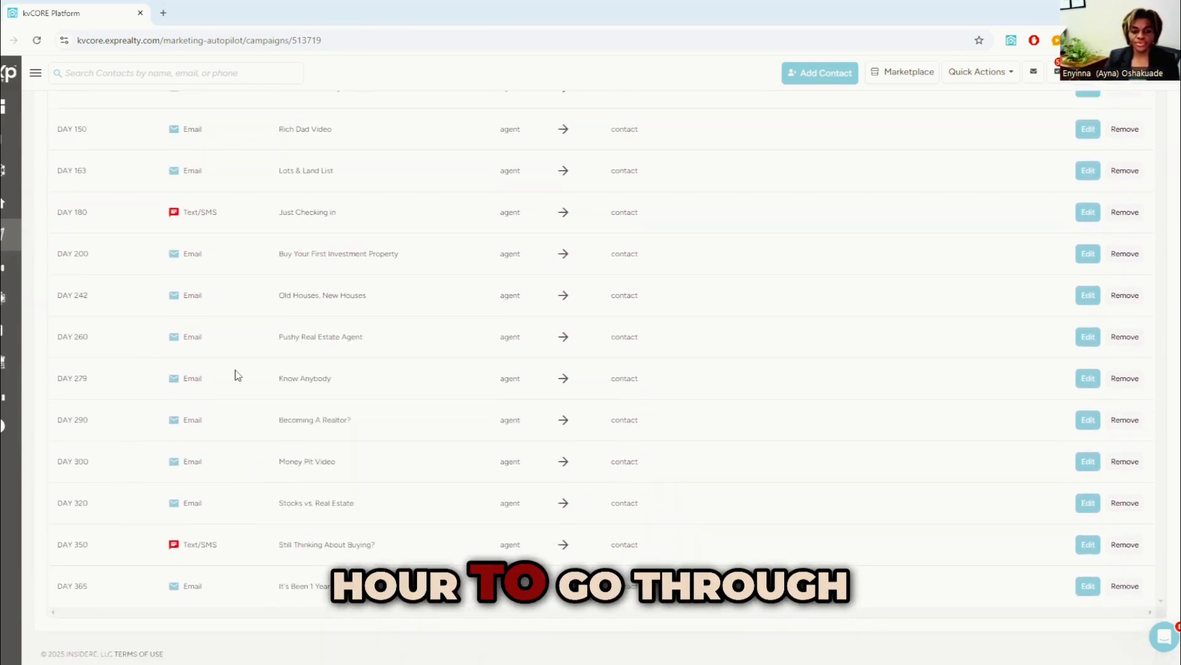
scroll(238, 375, up, 5)
scroll(151, 381, up, 5)
scroll(150, 406, down, 10)
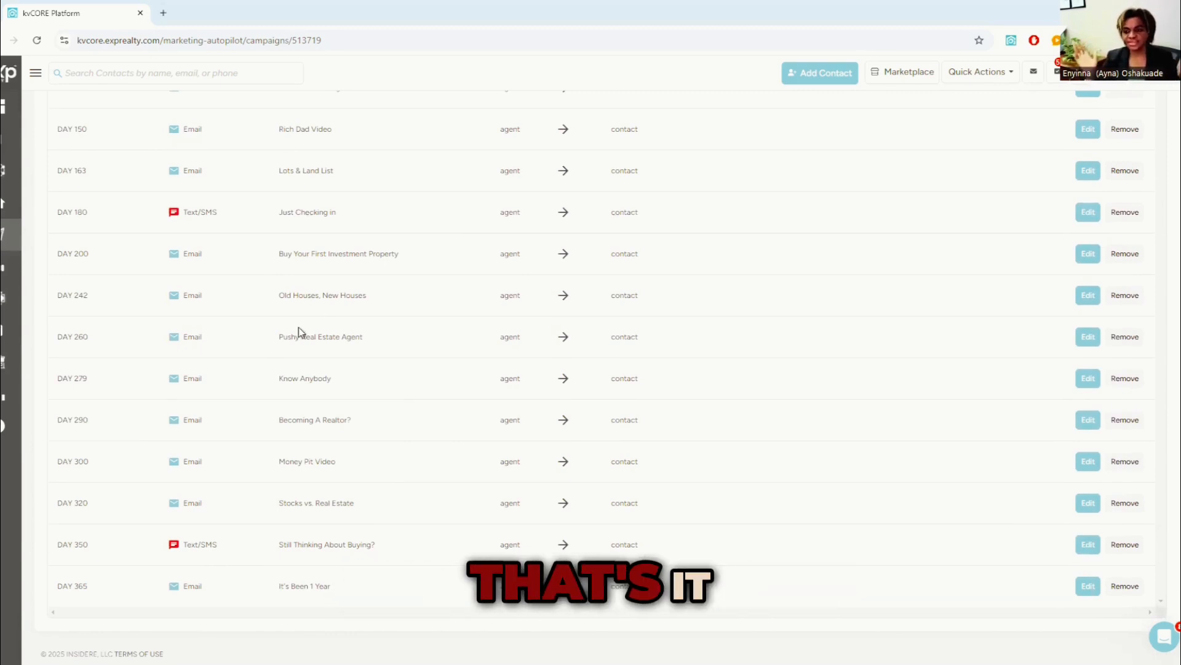
scroll(268, 427, up, 15)
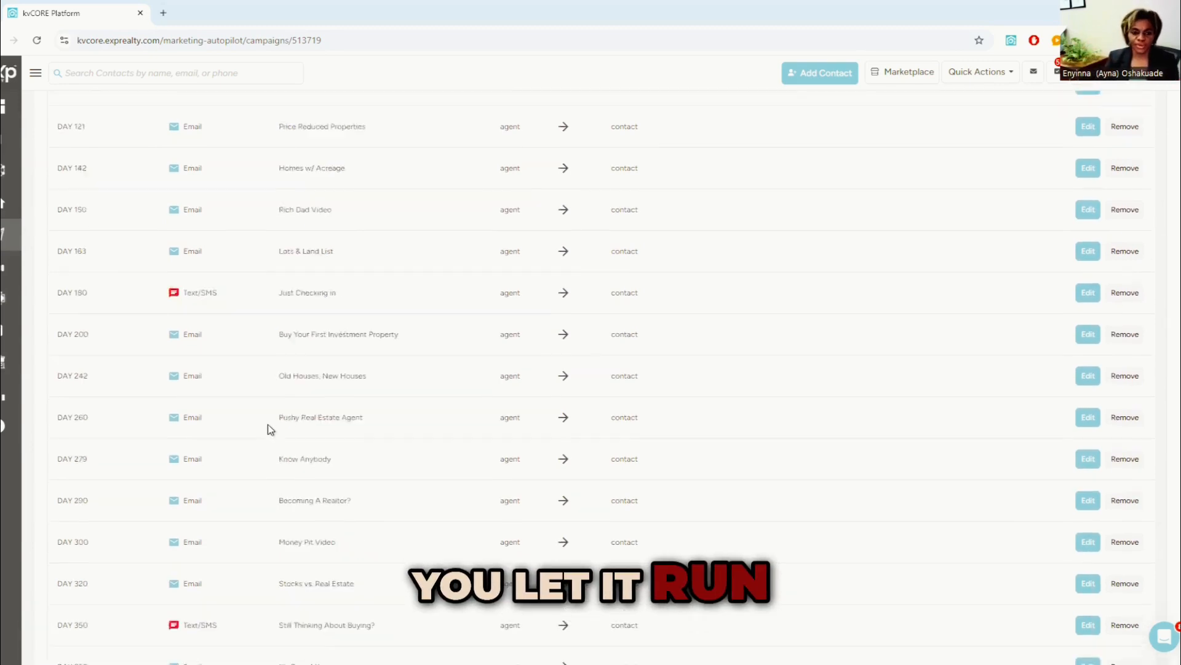